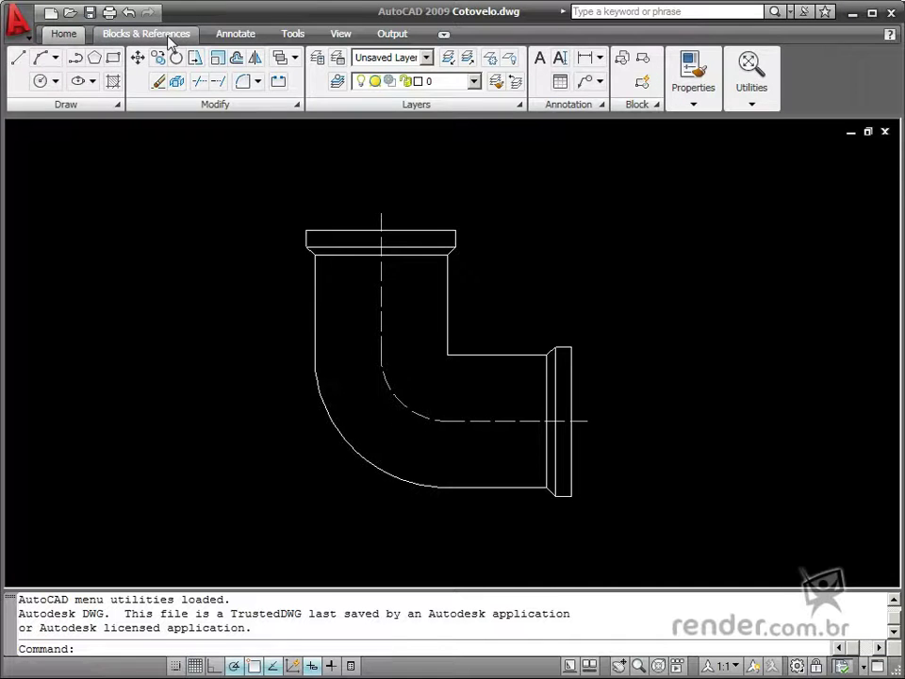
# - Switch to the Blocks & References ribbon tab of the Cotovelo.dwg drawing
pyautogui.click(132, 33)
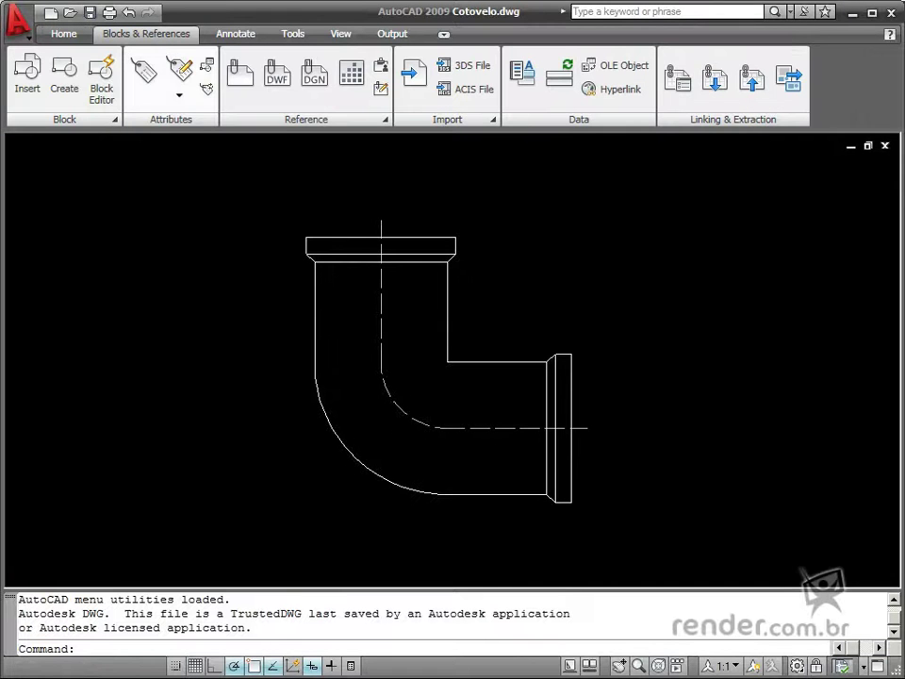
# - Start a new block definition and window-select the whole elbow as its objects
pyautogui.click(66, 83)
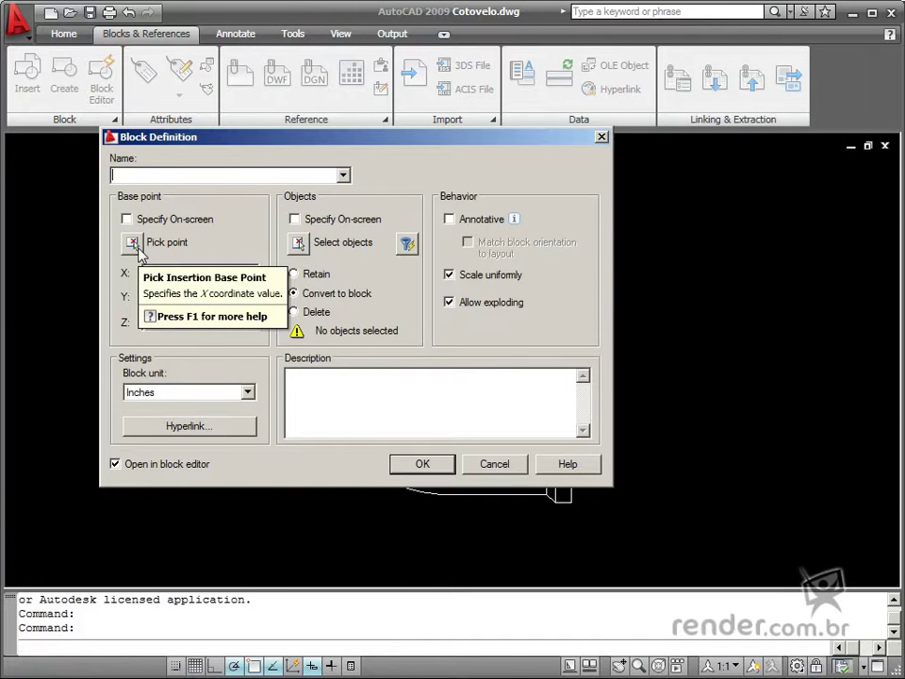
pyautogui.click(297, 242)
pyautogui.click(257, 198)
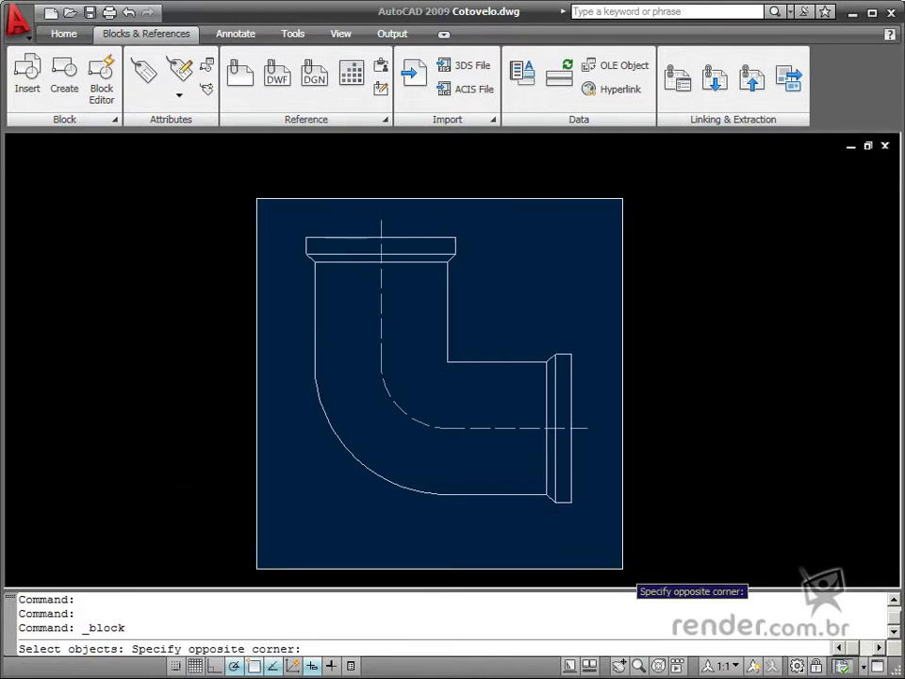
pyautogui.click(622, 567)
pyautogui.press('Return')
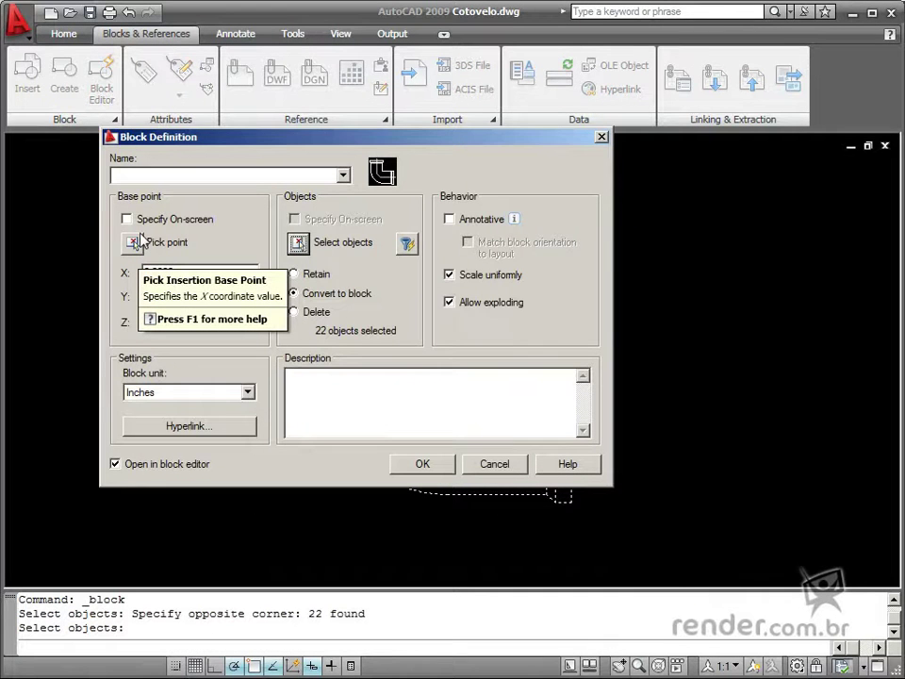
# - Name the block 'cotovelo 90', set its unit to Millimeters, and open it in the Block Editor
pyautogui.click(141, 174)
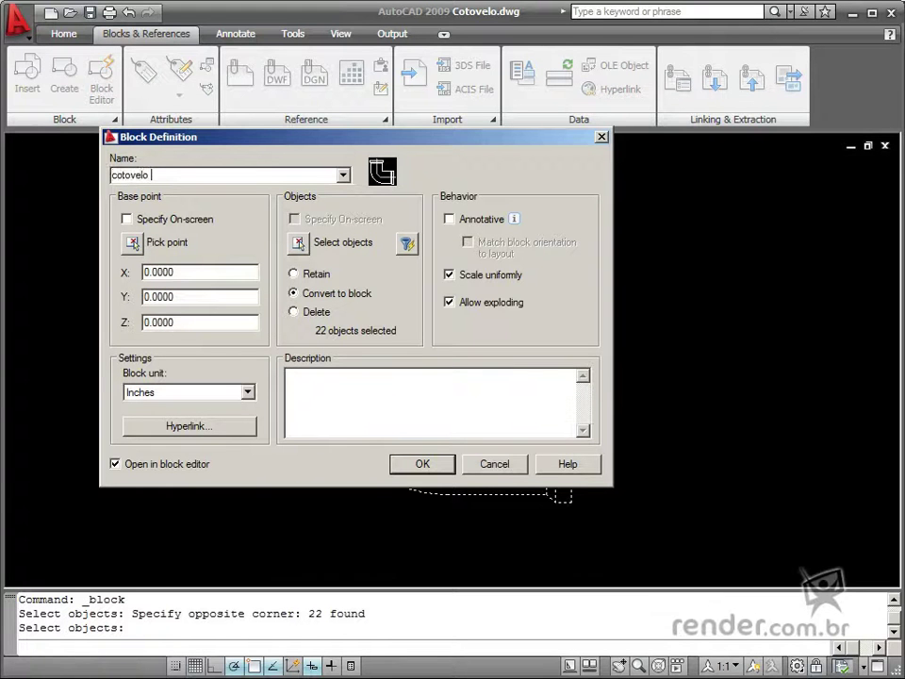
pyautogui.click(178, 393)
pyautogui.click(162, 454)
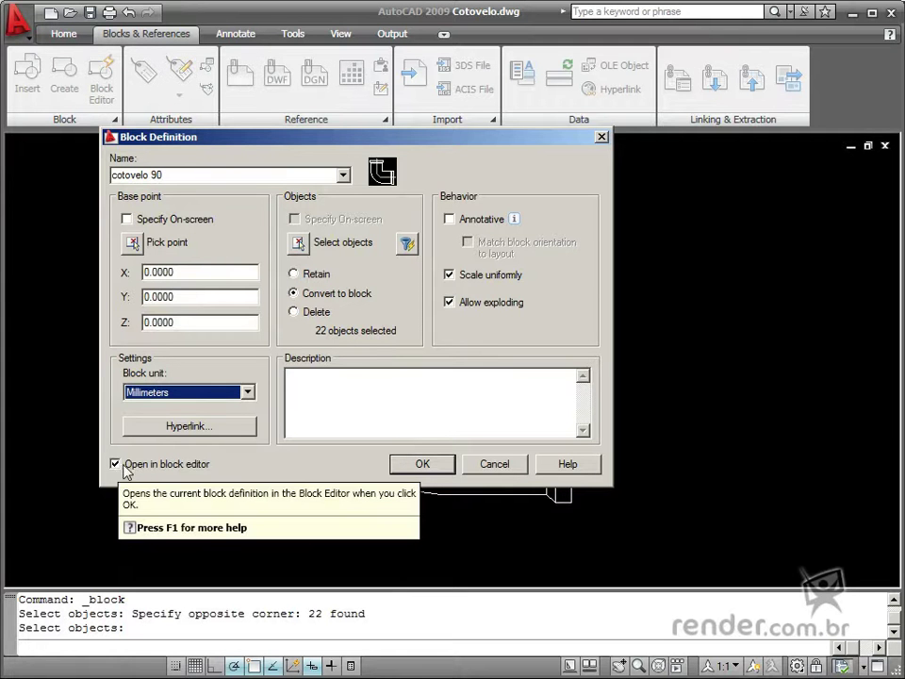
pyautogui.click(424, 466)
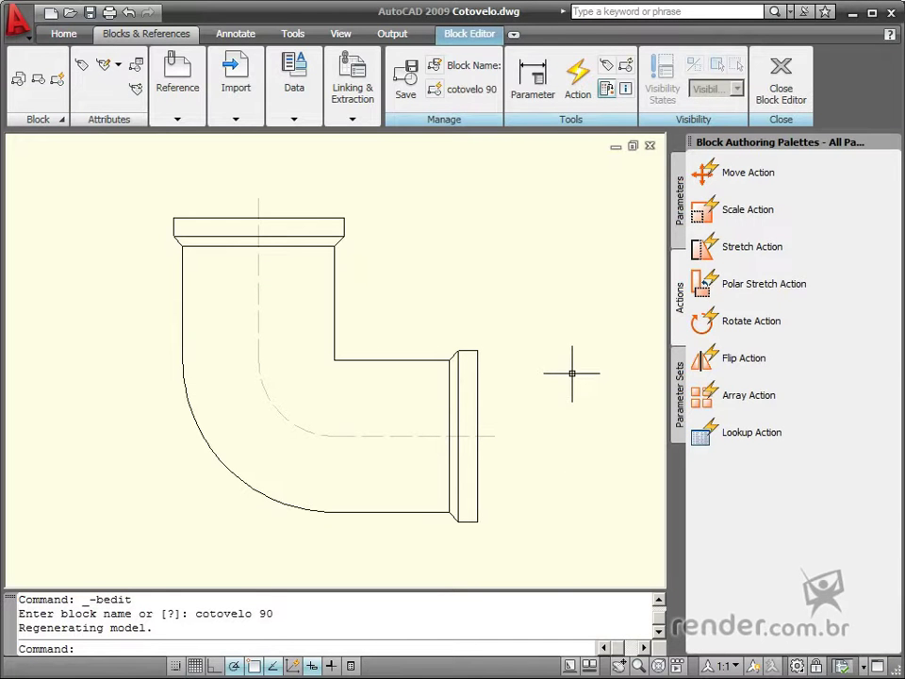
# - Place a Base Point Parameter at the centre of the right-hand flange
pyautogui.click(680, 207)
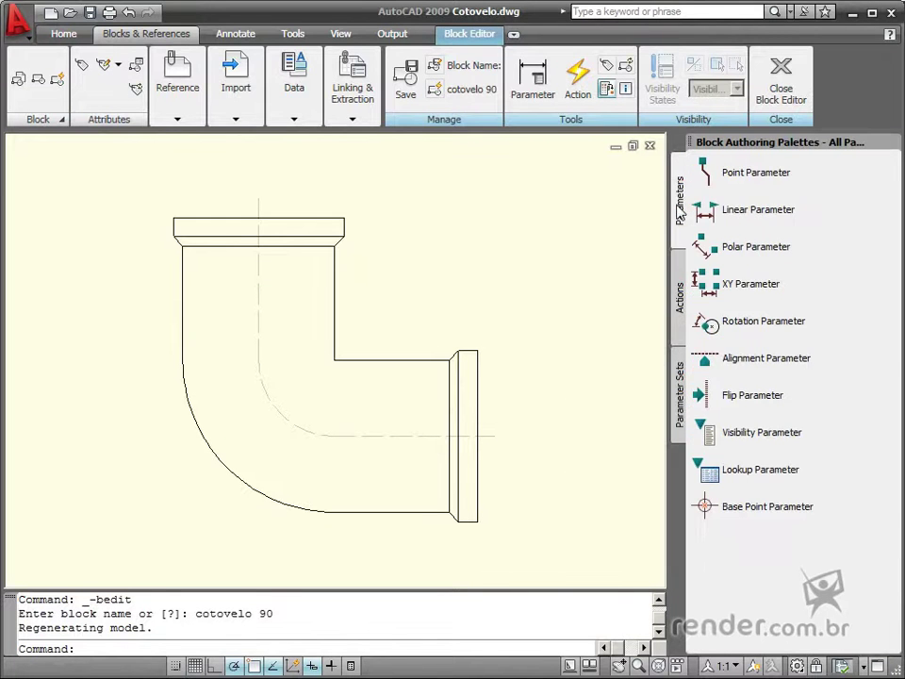
pyautogui.click(744, 514)
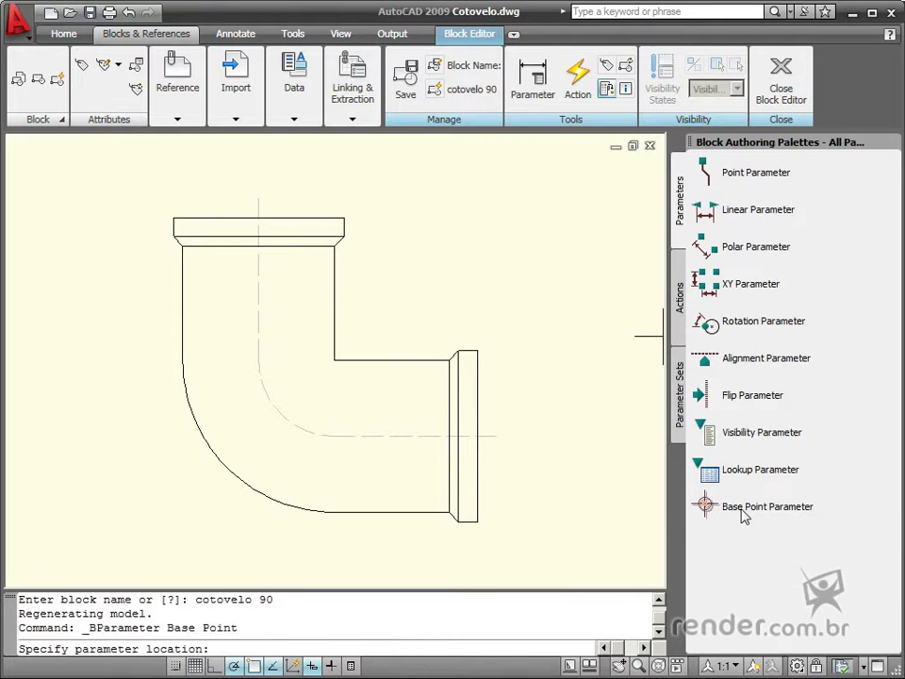
pyautogui.click(476, 436)
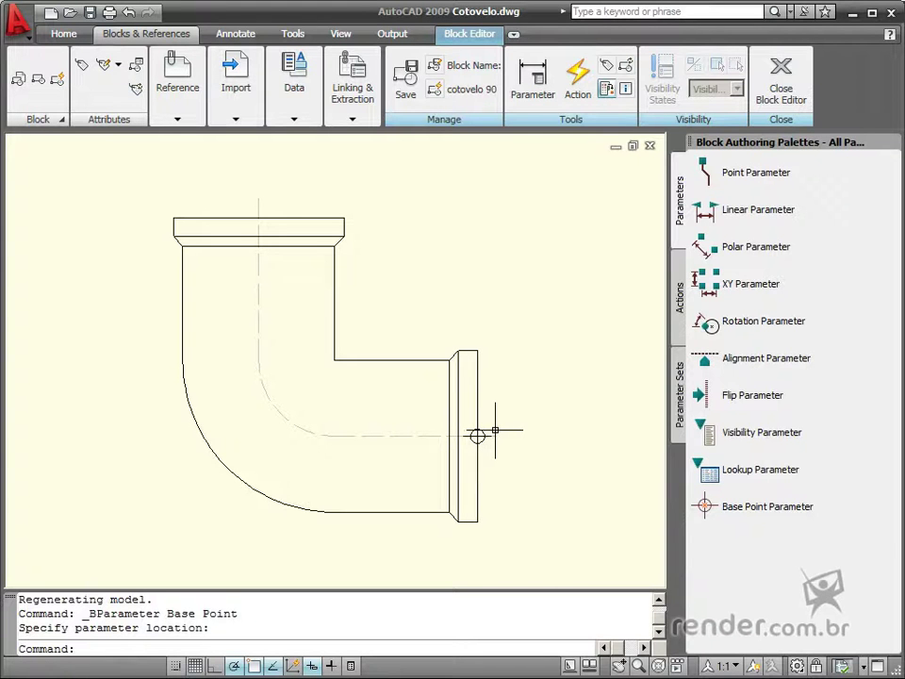
# - Add a Flip Parameter along the vertical centreline, with its Flip state label above the top flange
pyautogui.click(705, 397)
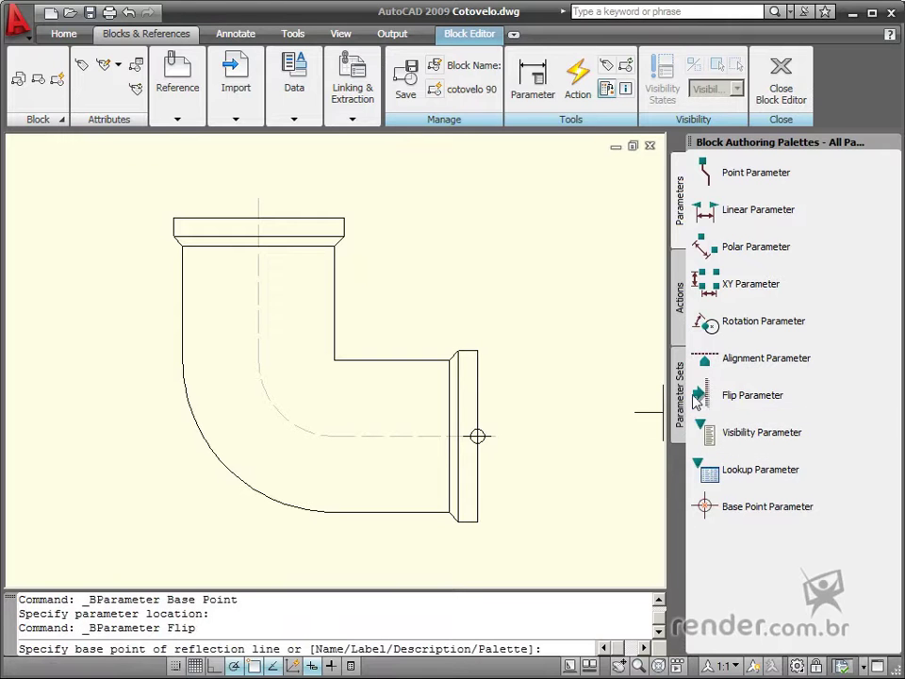
pyautogui.click(259, 198)
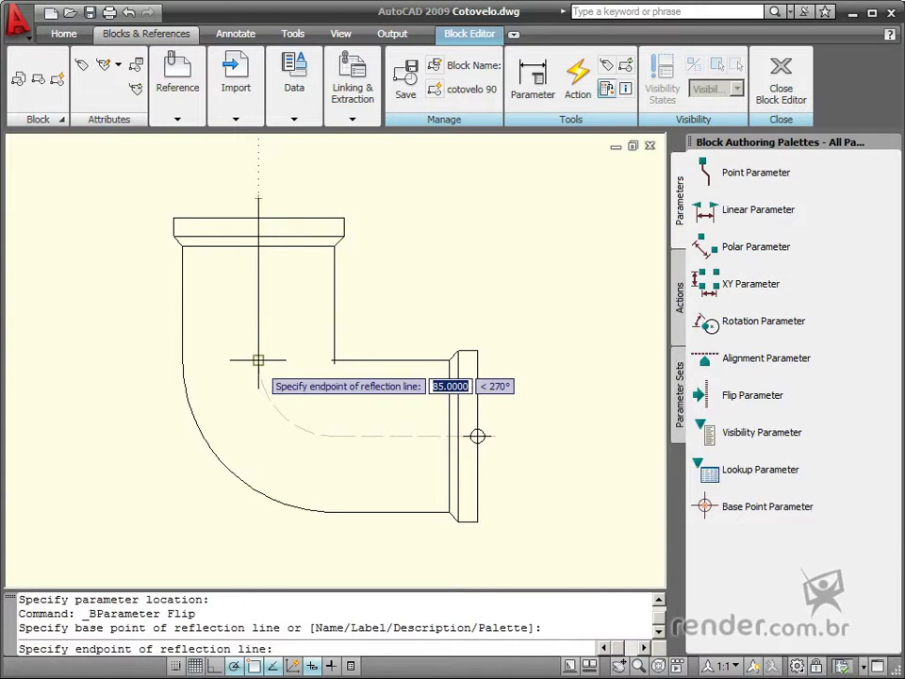
pyautogui.click(258, 360)
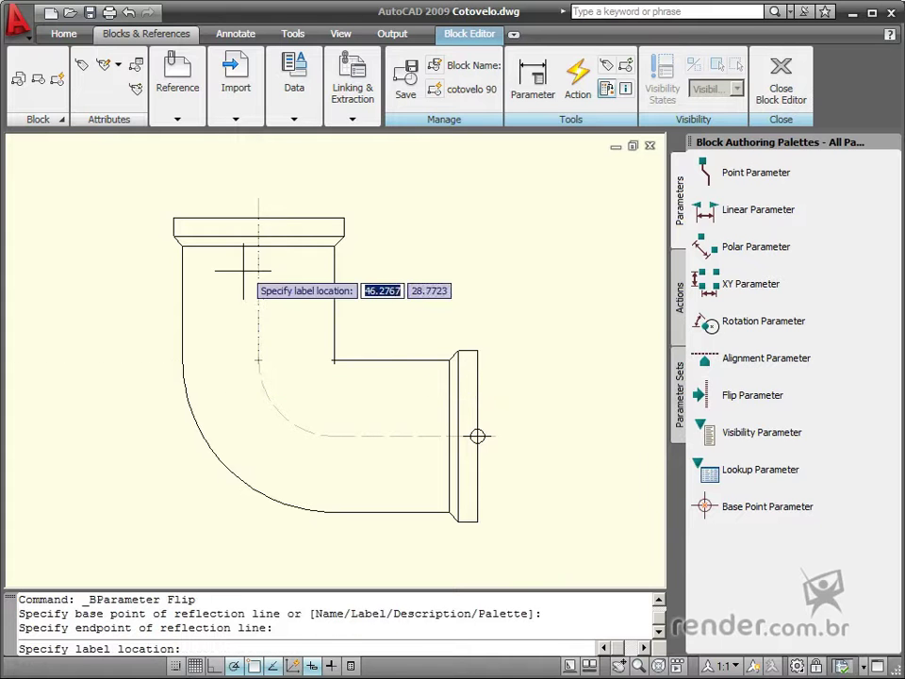
pyautogui.click(259, 173)
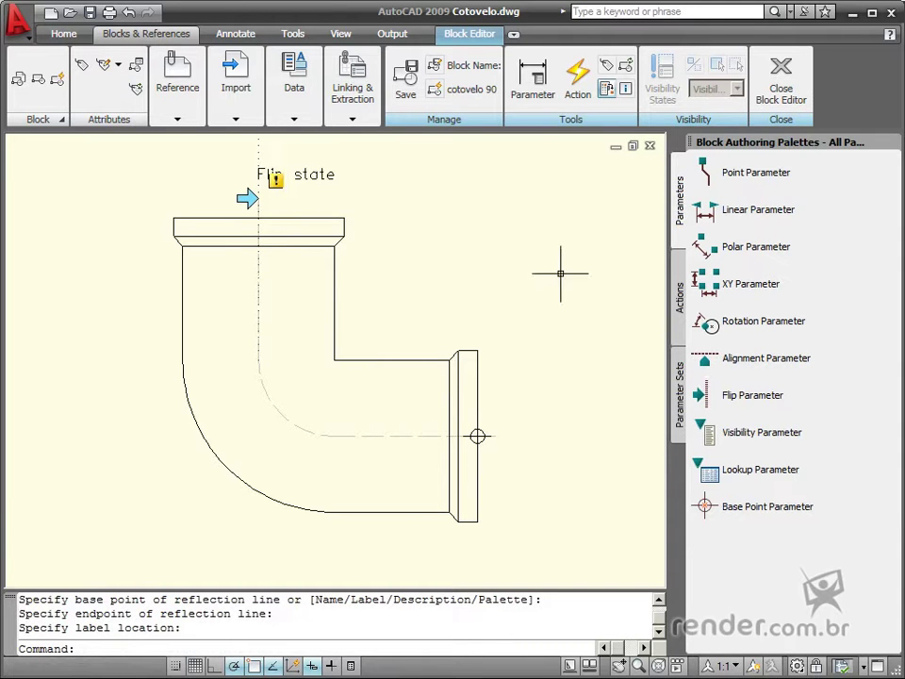
# - Add a Flip1 action on the Flip state parameter acting on all 24 elbow objects
pyautogui.click(679, 300)
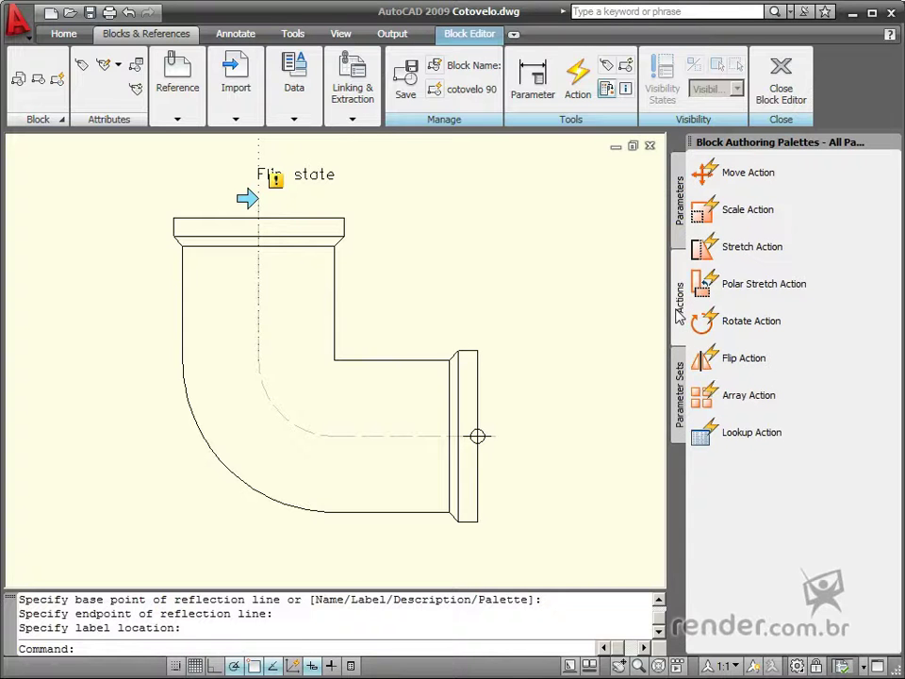
pyautogui.click(729, 356)
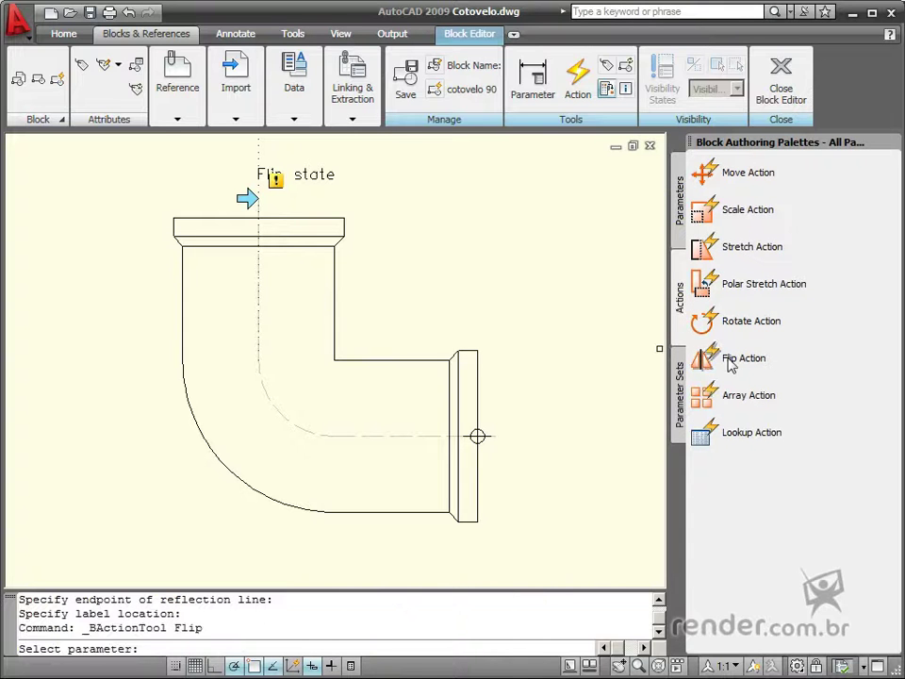
pyautogui.click(273, 177)
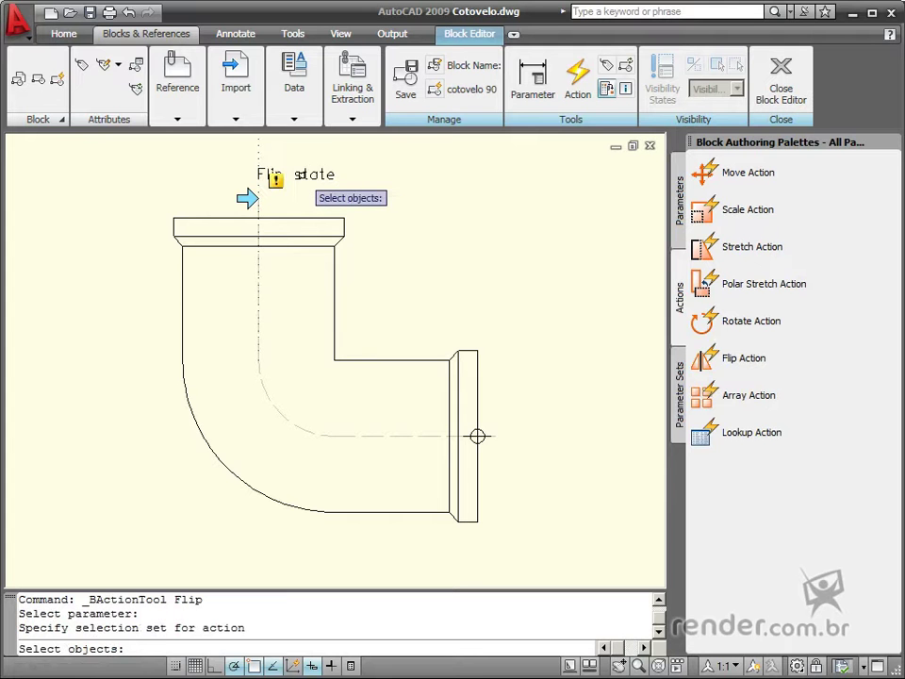
pyautogui.click(524, 564)
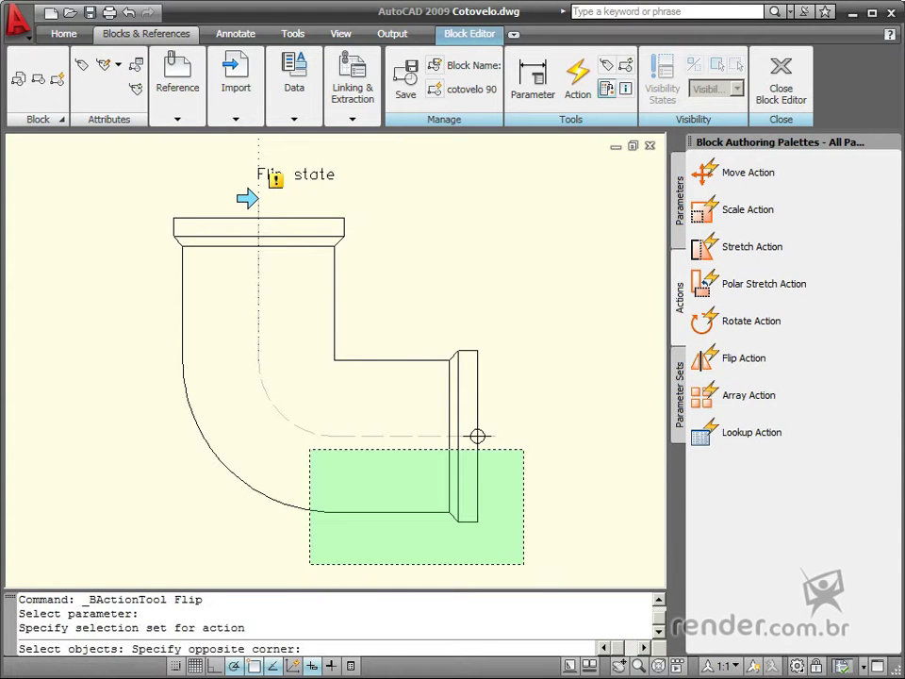
pyautogui.click(82, 212)
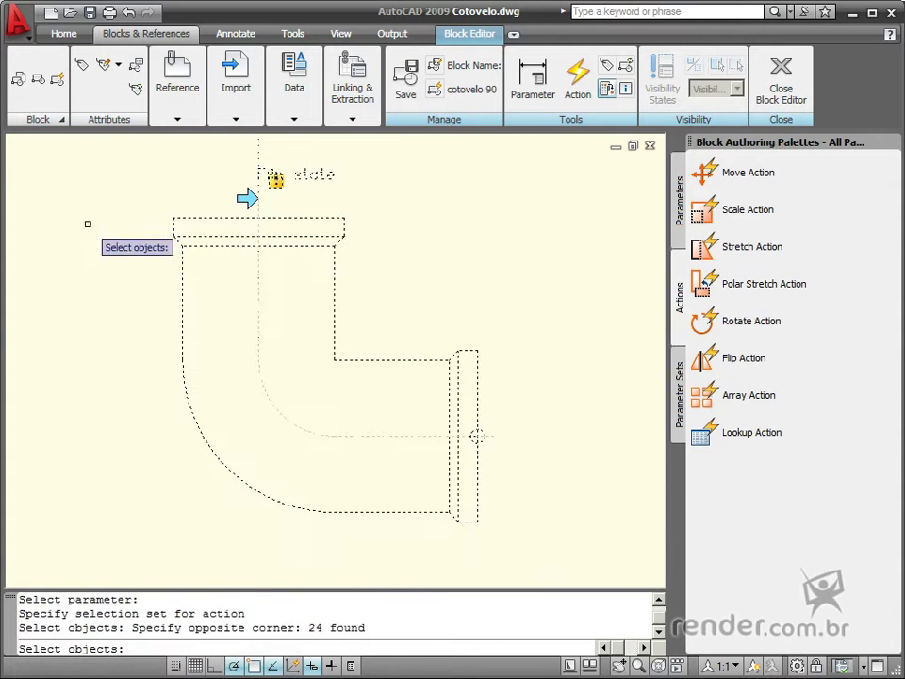
pyautogui.press('Return')
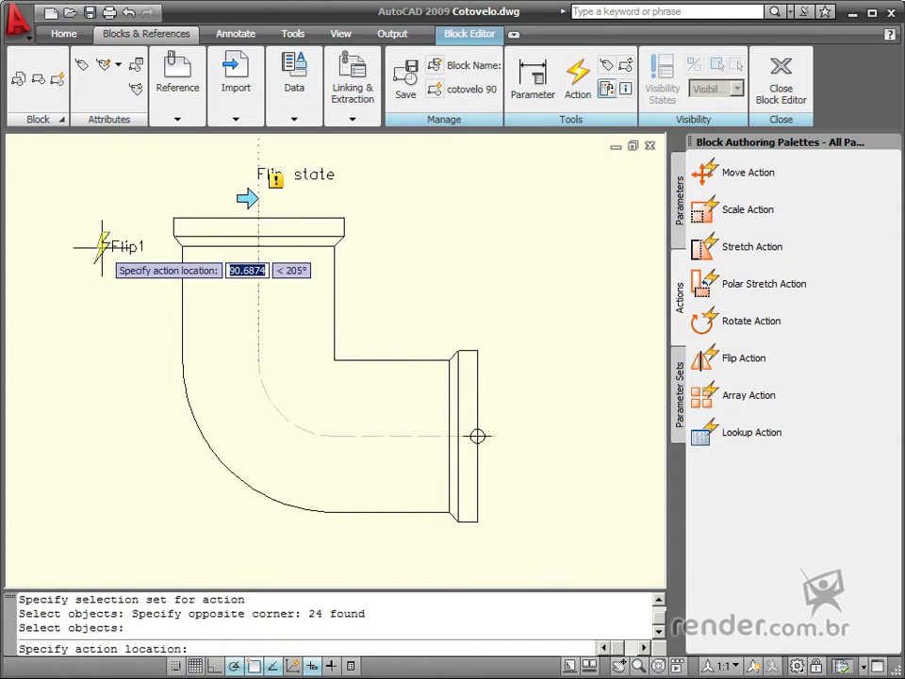
pyautogui.click(185, 173)
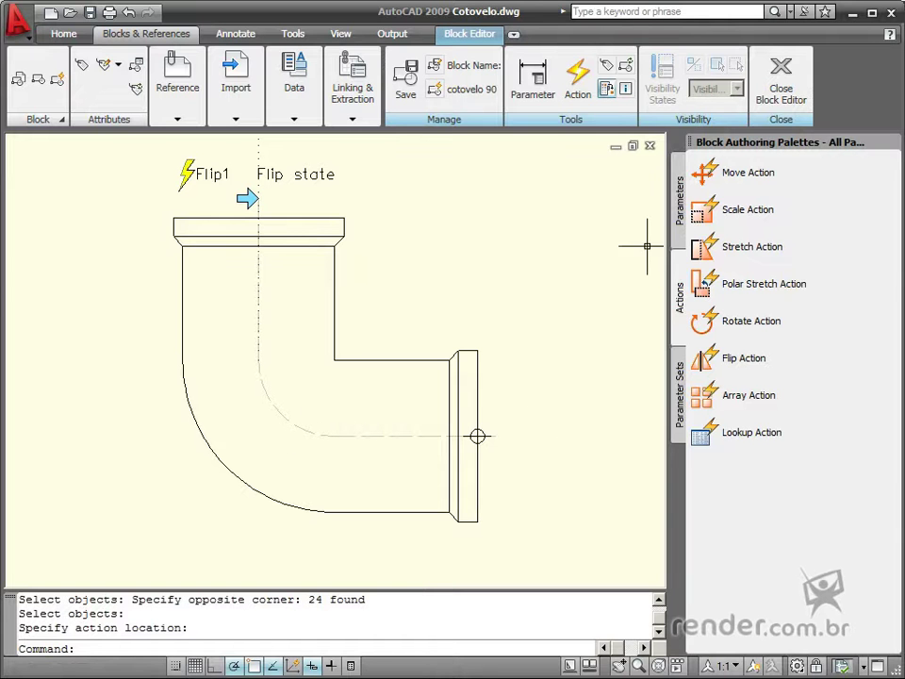
# - Add a Flip Set whose horizontal reflection line runs through the right flange centre, labelled Flip state1
pyautogui.click(679, 224)
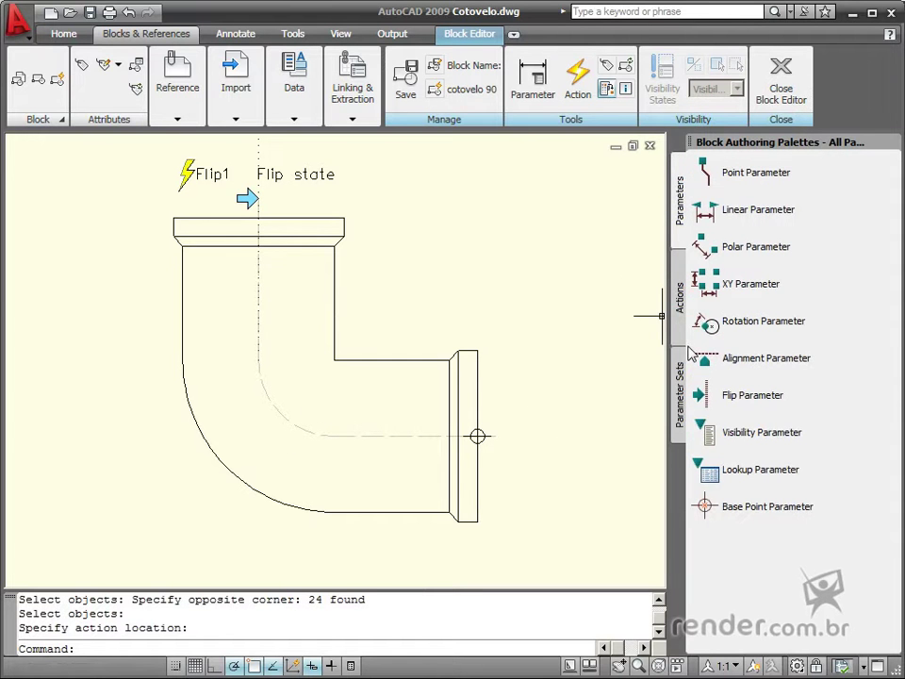
pyautogui.click(682, 394)
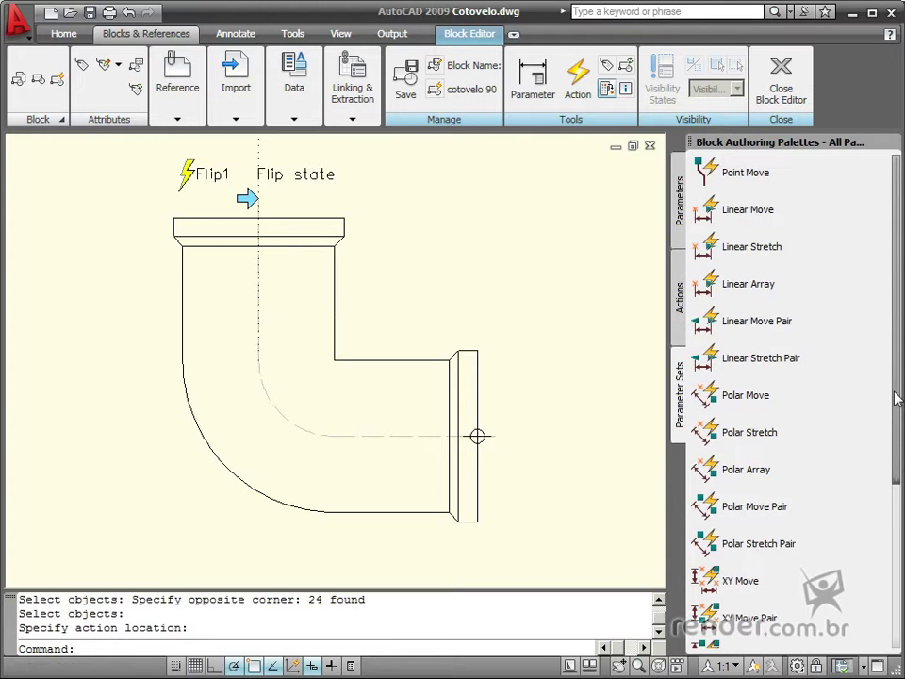
pyautogui.moveTo(896, 400); pyautogui.dragTo(896, 594)
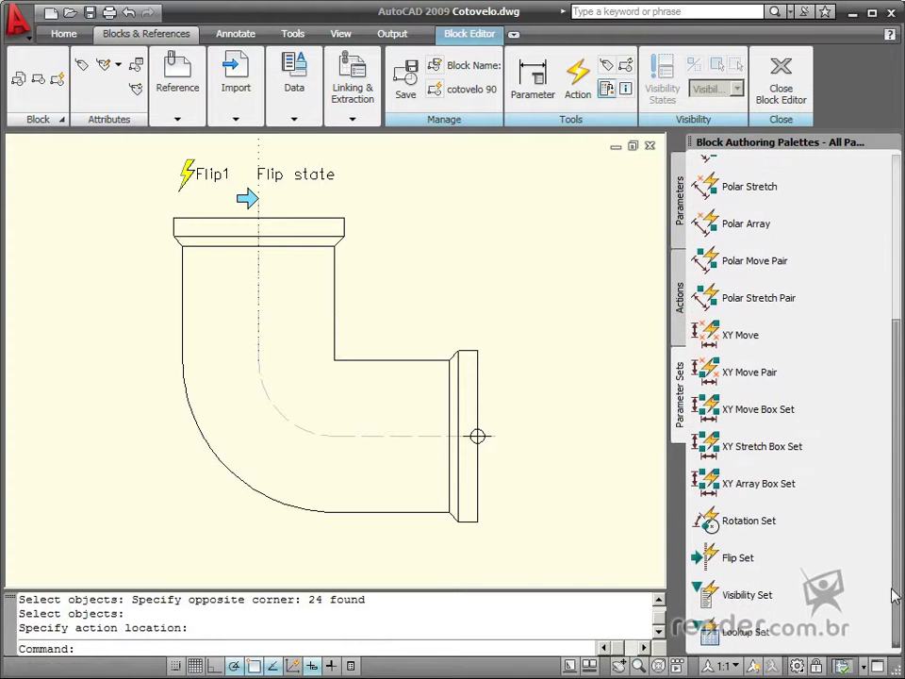
pyautogui.click(728, 563)
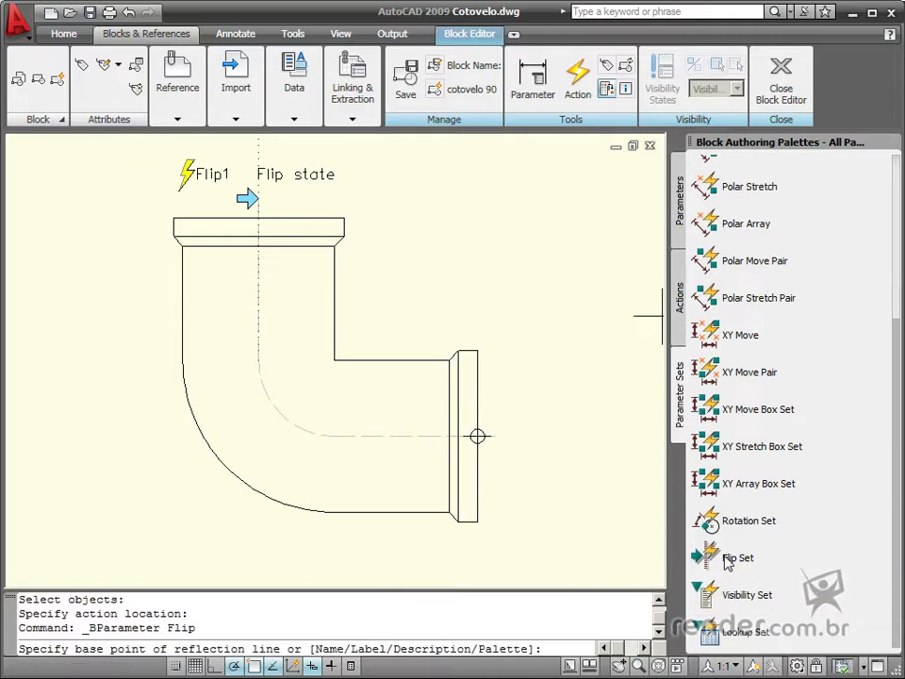
pyautogui.click(496, 435)
pyautogui.click(332, 436)
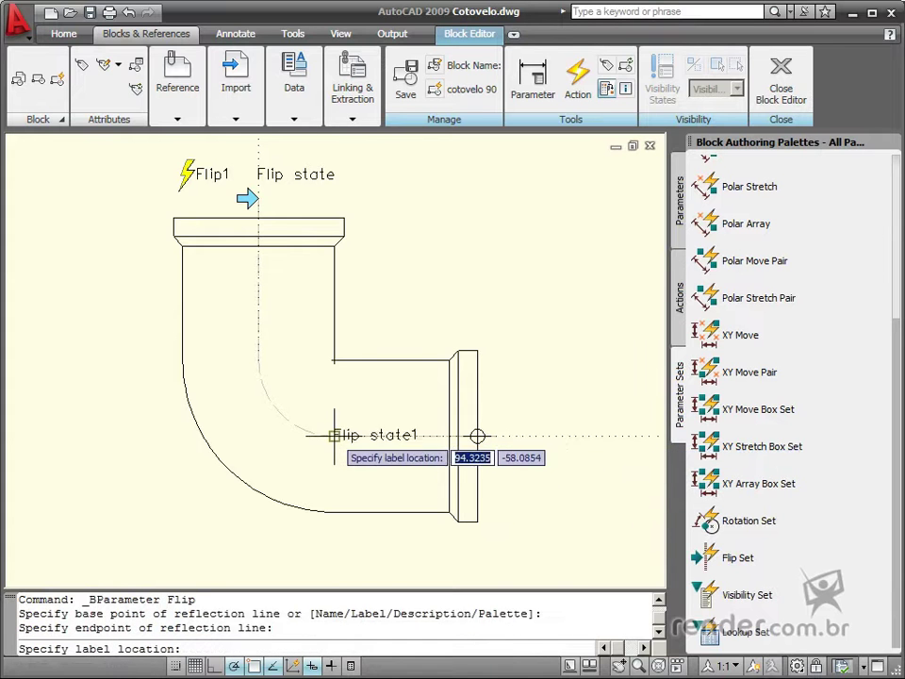
pyautogui.click(525, 434)
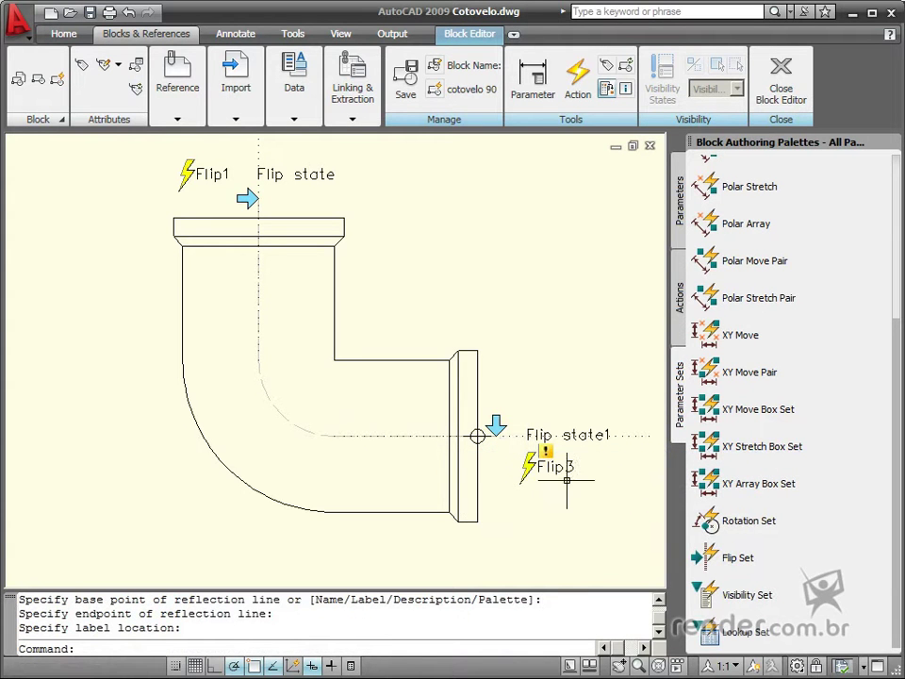
pyautogui.moveTo(530, 466)
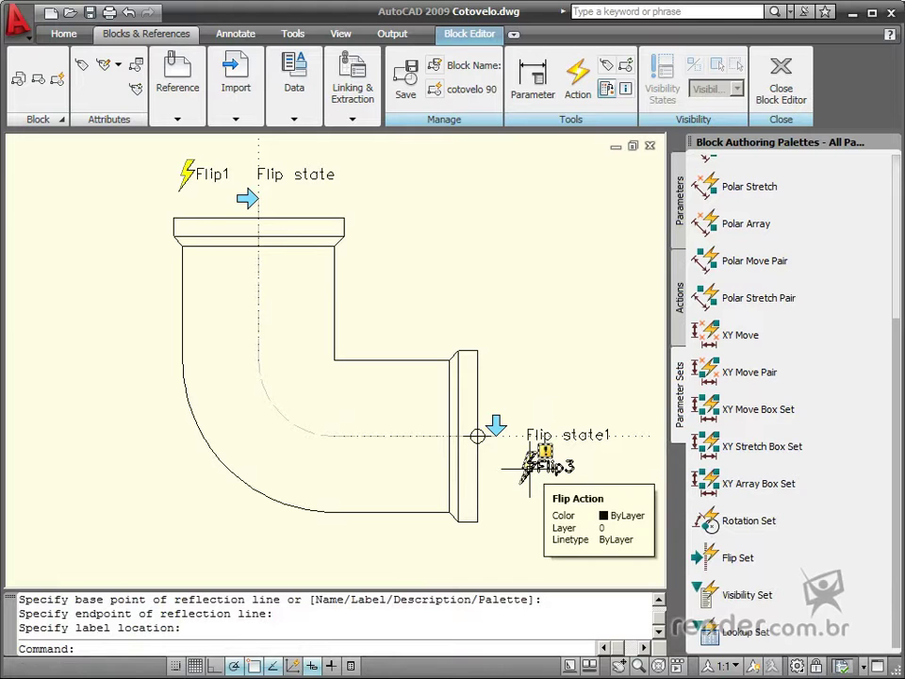
# - Set the Flip3 action's selection to all 28 objects of the elbow
pyautogui.doubleClick(530, 466)
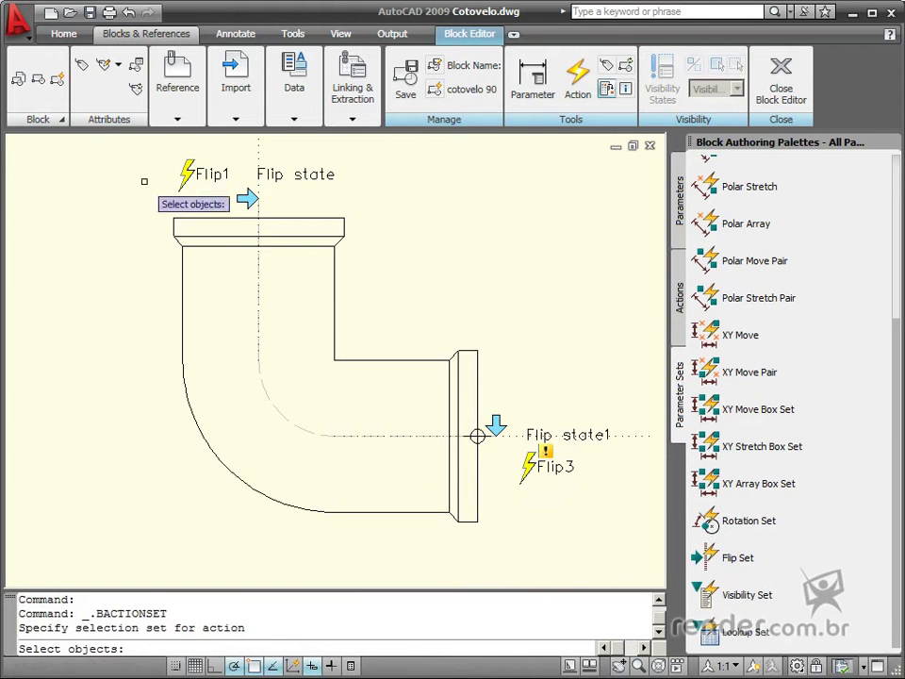
pyautogui.click(500, 543)
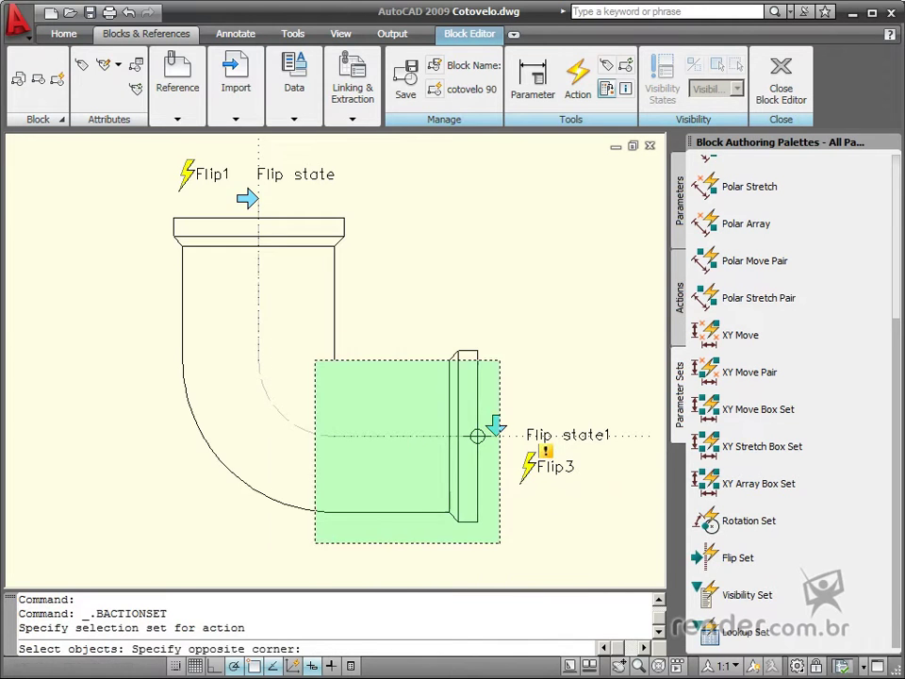
pyautogui.click(95, 146)
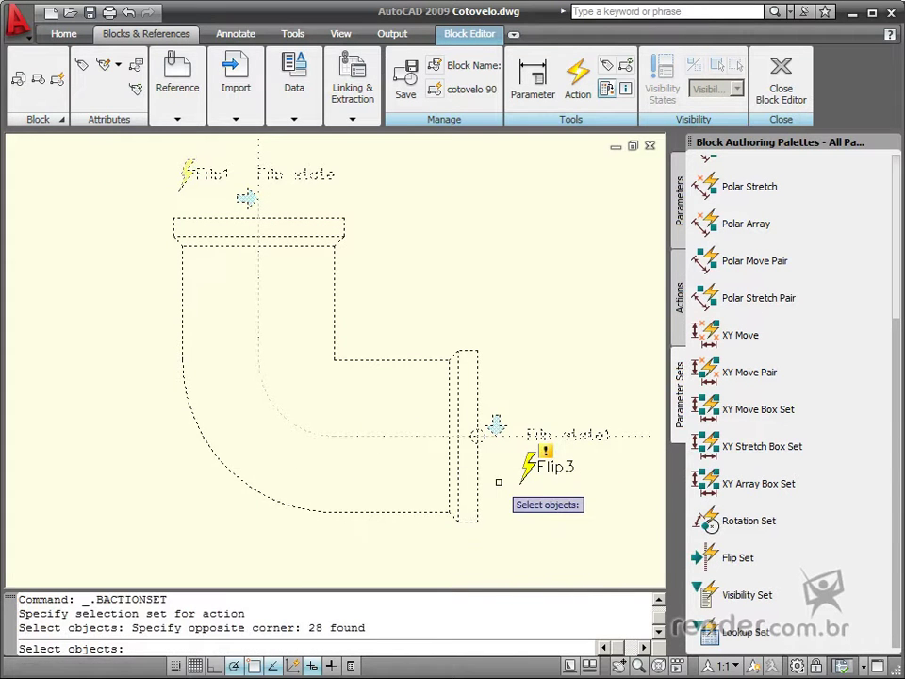
pyautogui.press('Return')
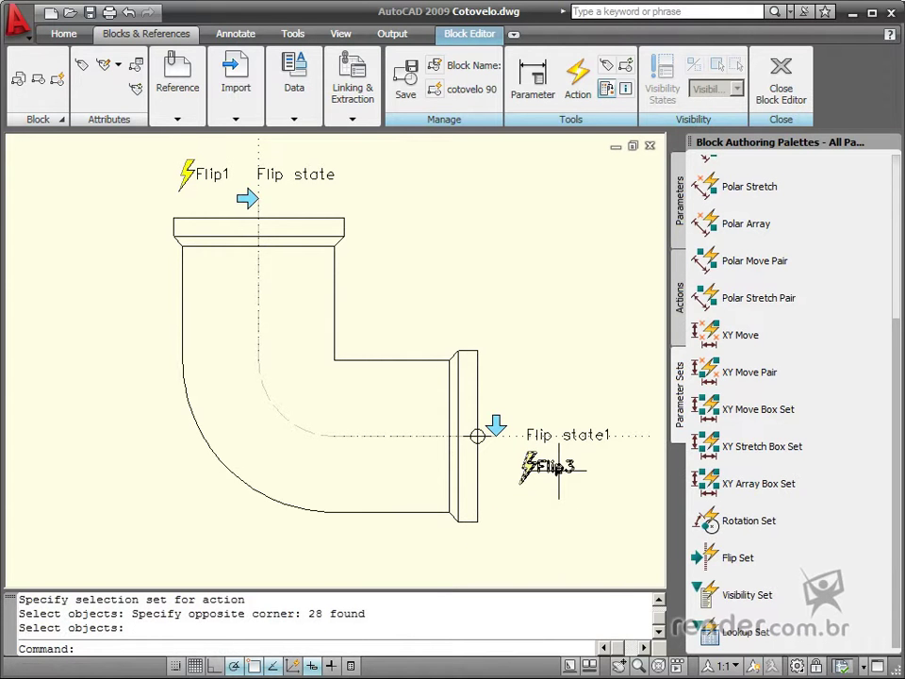
# - Save the cotovelo 90 block, close the Block Editor, and zoom to the elbow
pyautogui.click(406, 83)
pyautogui.click(781, 85)
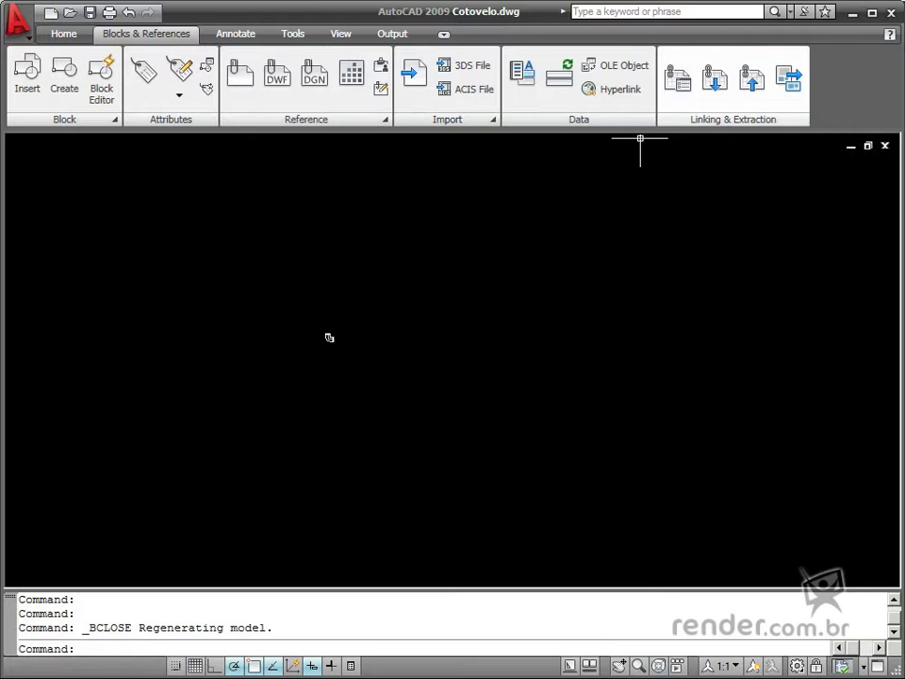
pyautogui.scroll(8, 352, 345)
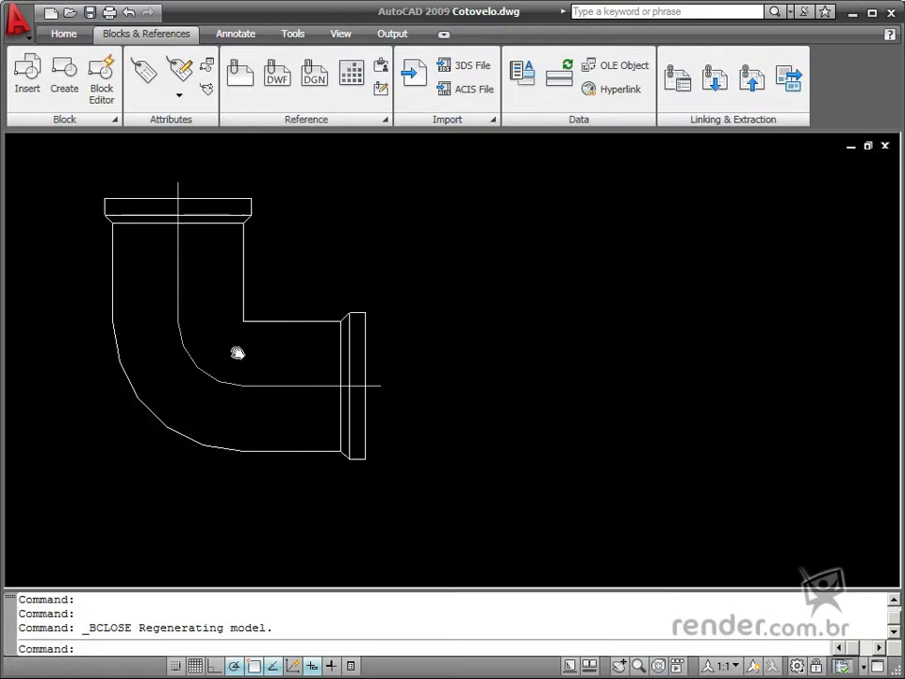
pyautogui.moveTo(237, 354); pyautogui.dragTo(396, 423, button='middle')
# - Select the elbow block and flip it horizontally and vertically with its flip grips, then back
pyautogui.click(376, 418)
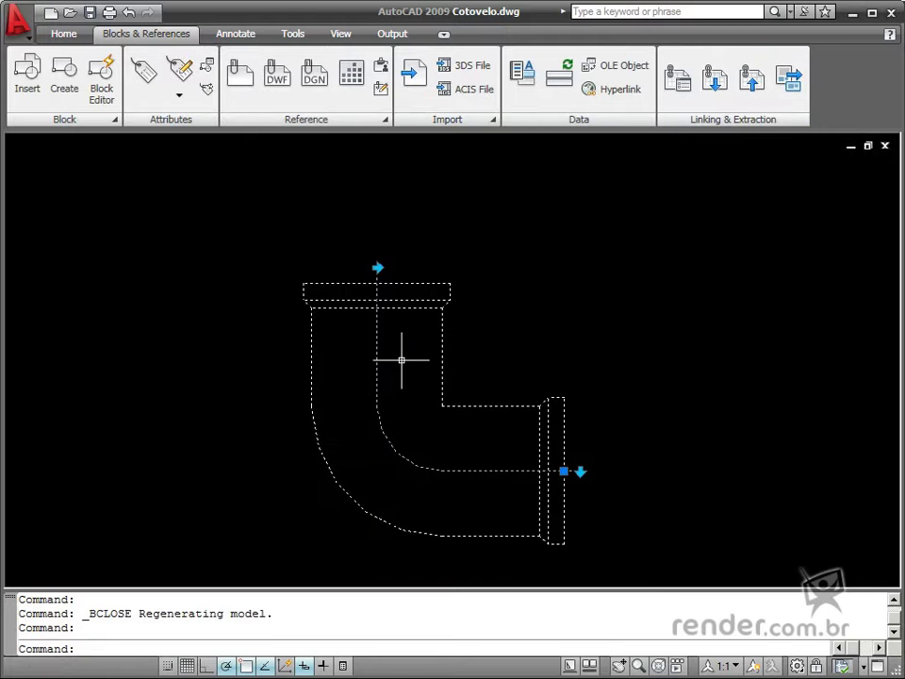
pyautogui.click(376, 267)
pyautogui.click(376, 266)
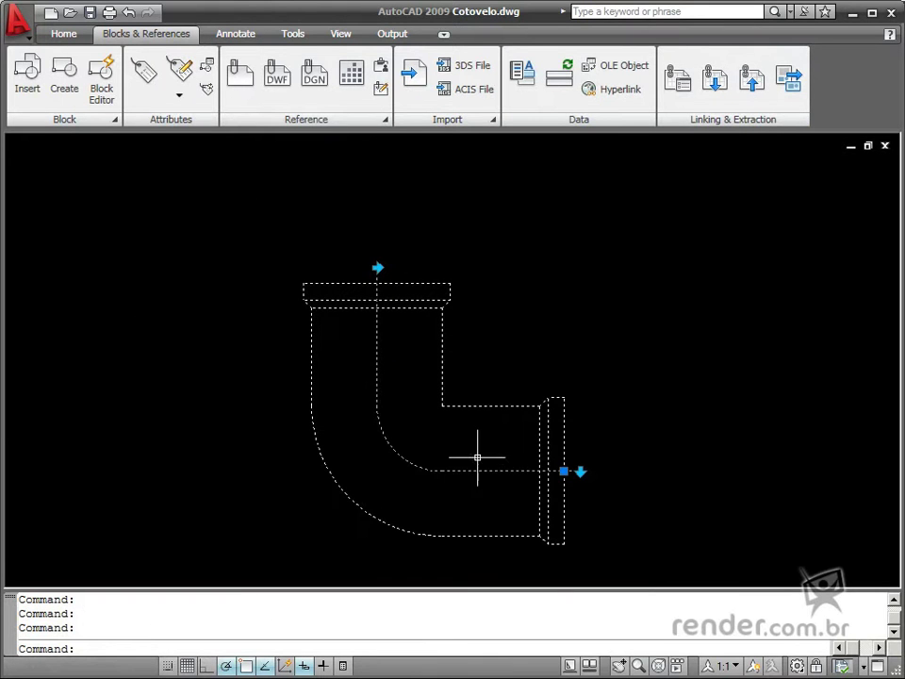
pyautogui.click(580, 472)
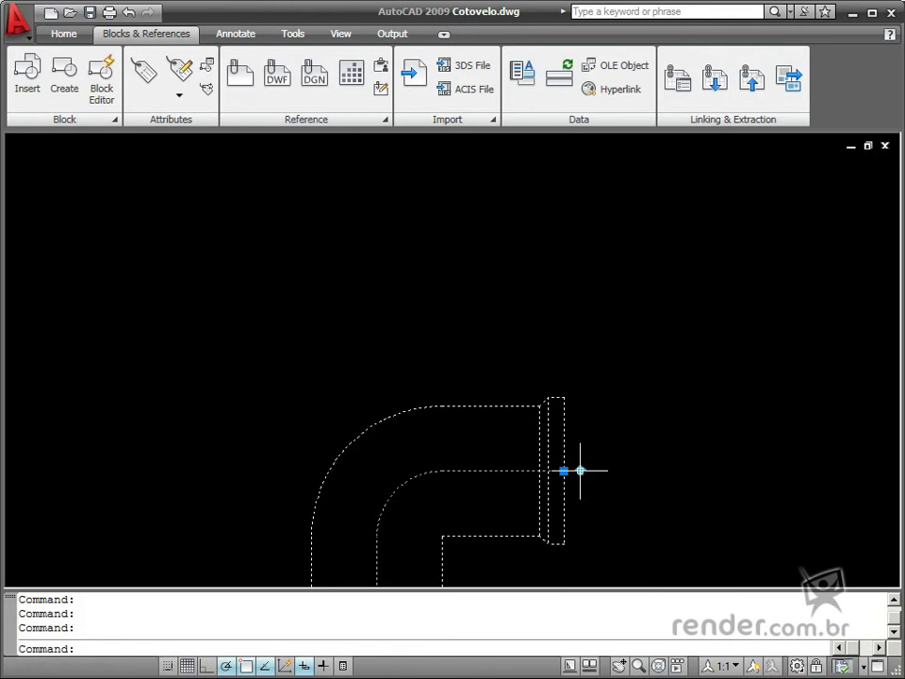
pyautogui.moveTo(621, 462); pyautogui.dragTo(593, 260, button='middle')
pyautogui.click(552, 271)
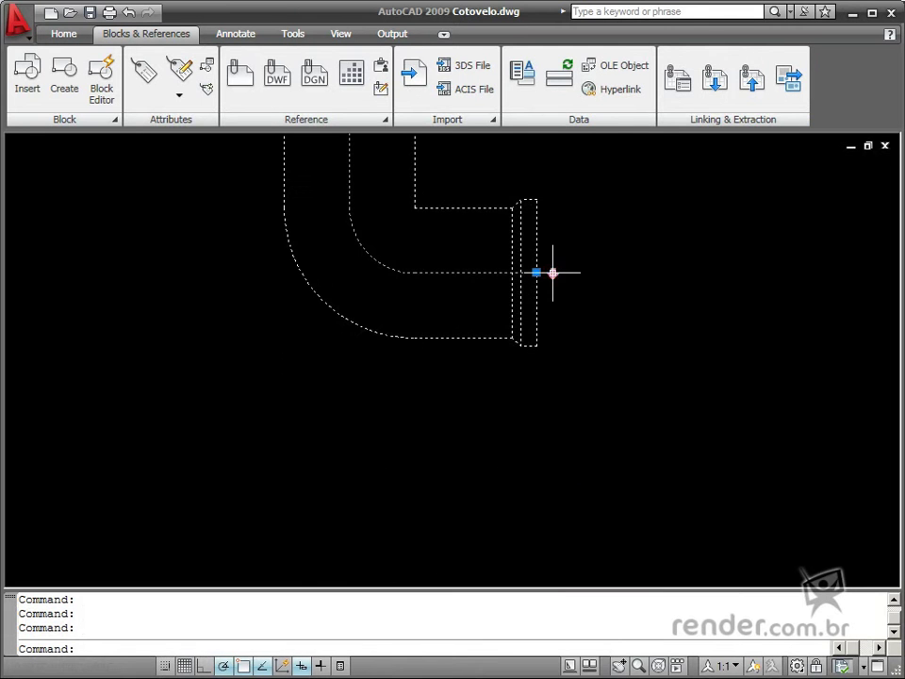
pyautogui.moveTo(581, 344); pyautogui.dragTo(585, 522, button='middle')
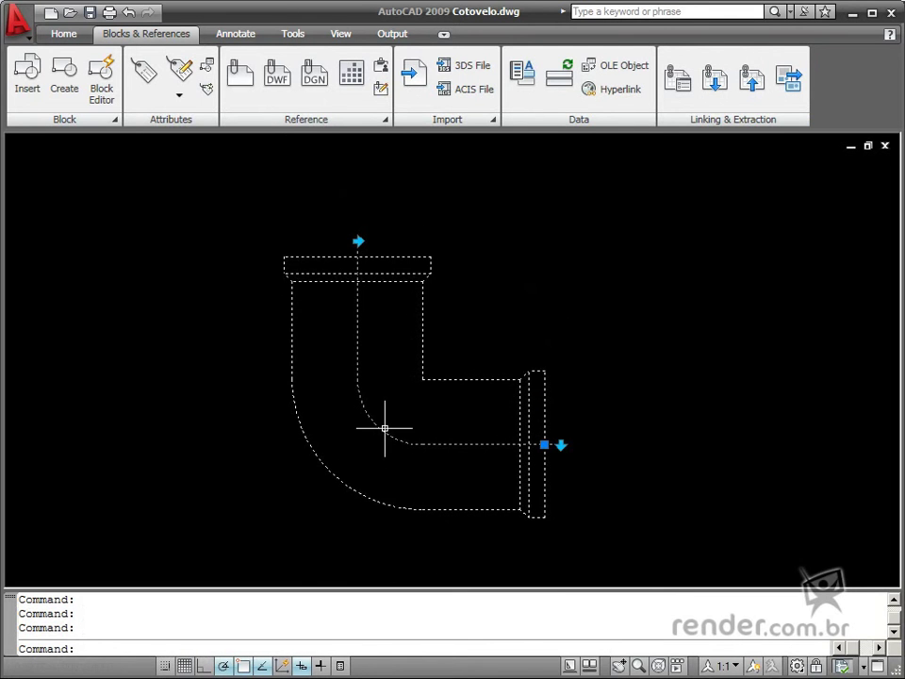